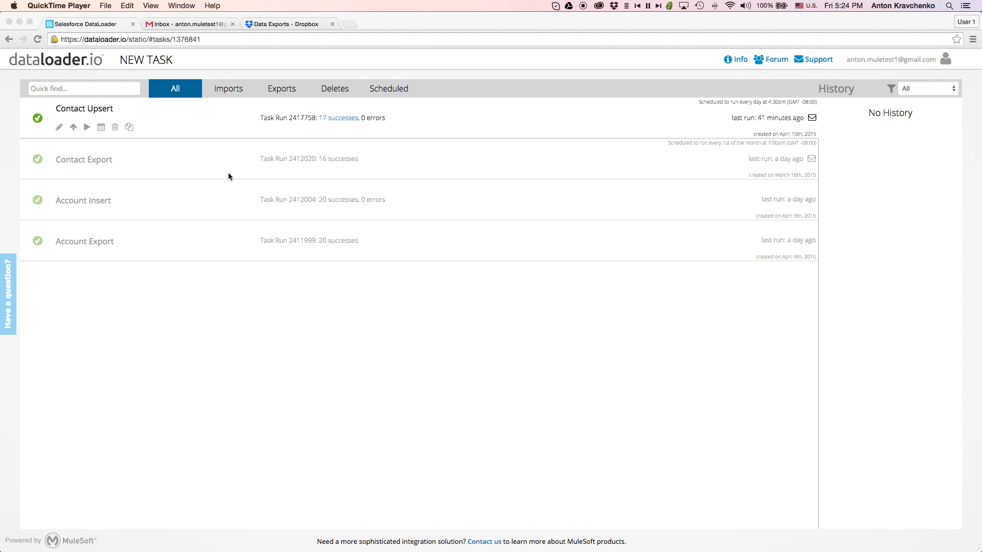
Step: Start a new export task using the Production connection
click(158, 62)
click(159, 62)
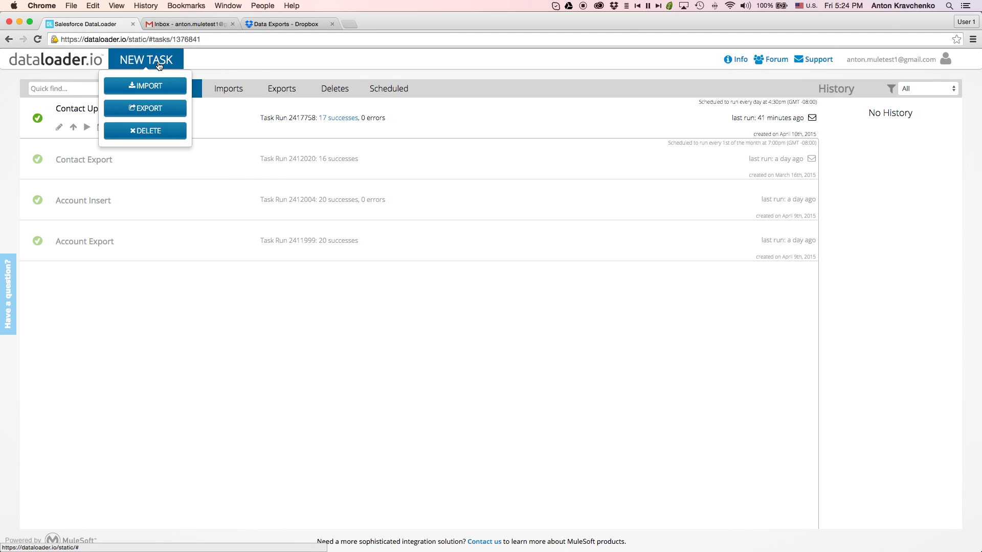
click(155, 110)
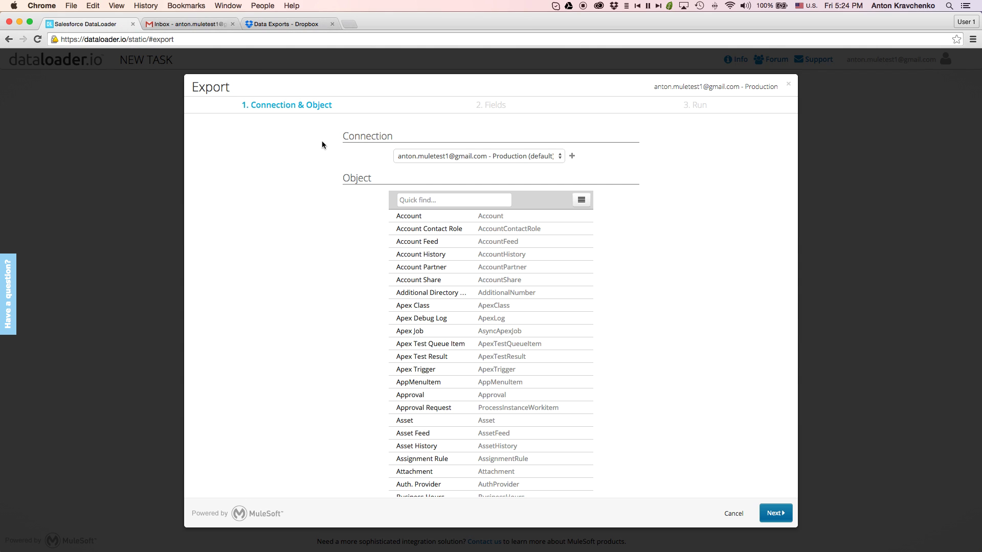
click(412, 158)
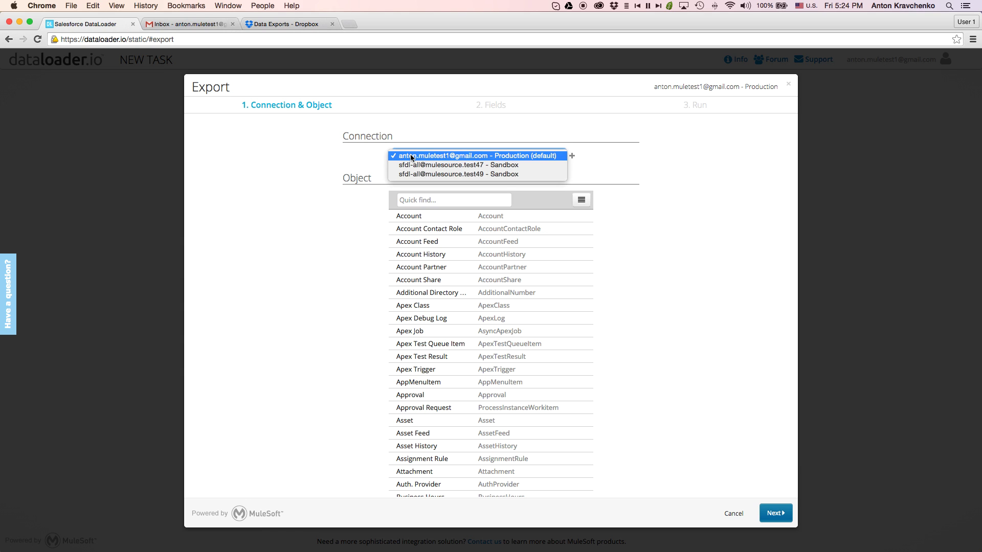
click(412, 156)
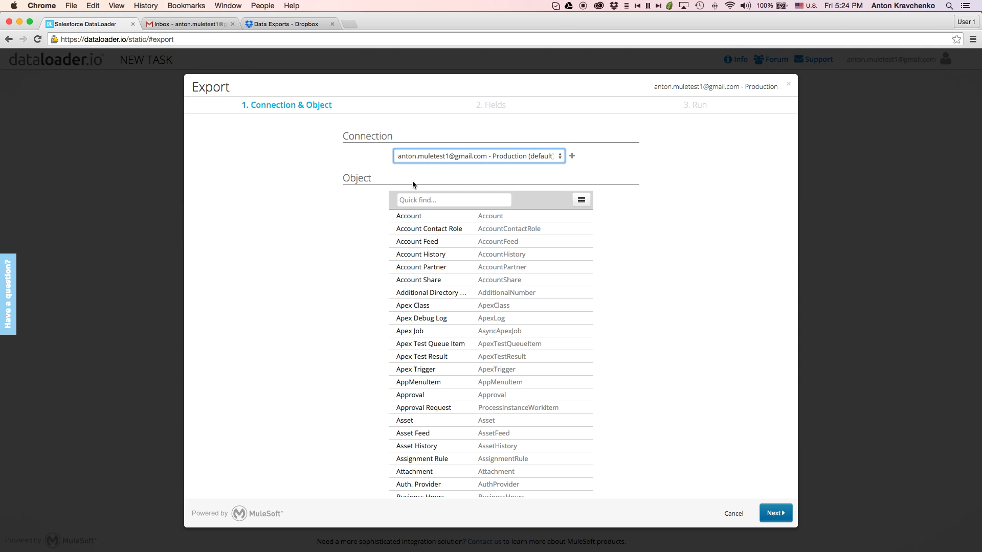
Step: Find and select Contact as the object to export, then continue to fields
click(413, 198)
text(contact)
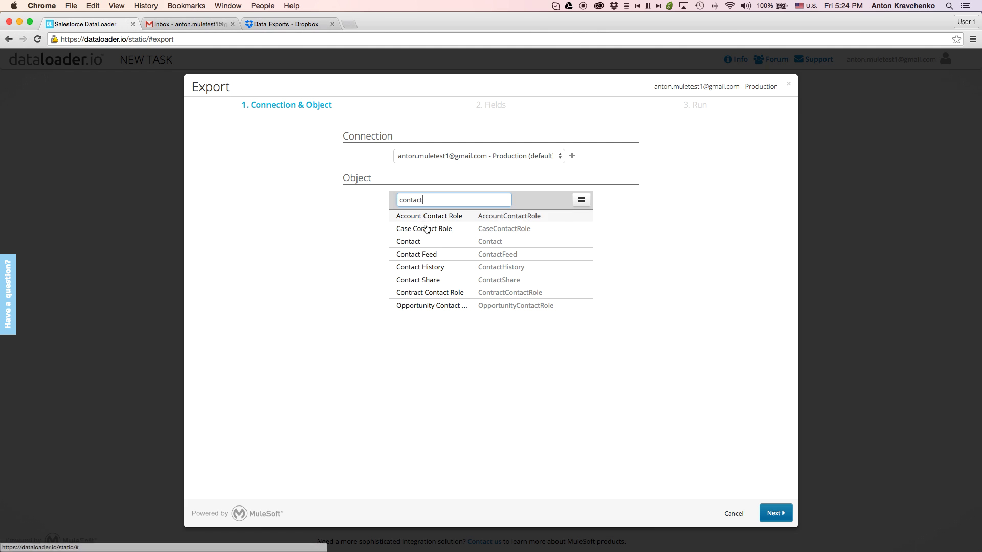
click(432, 244)
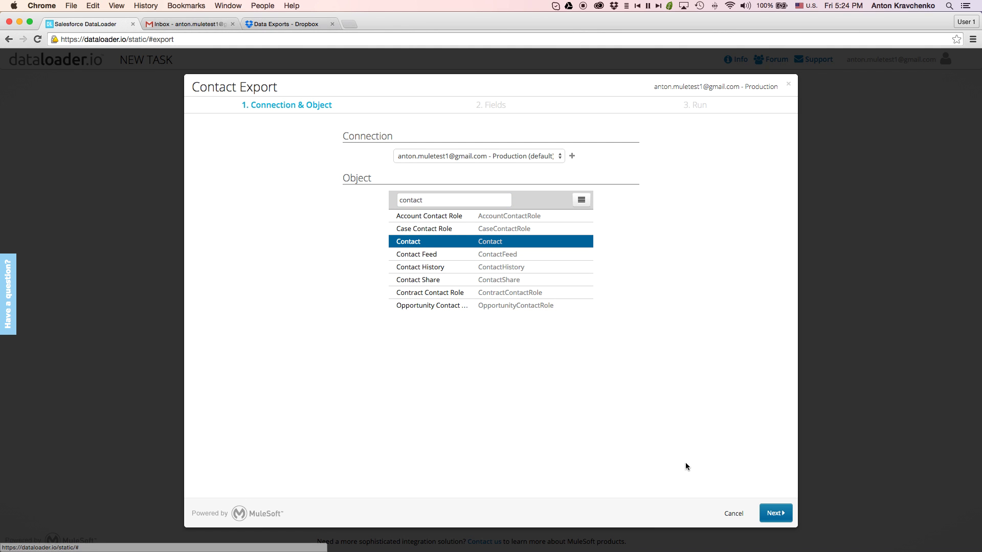
click(764, 512)
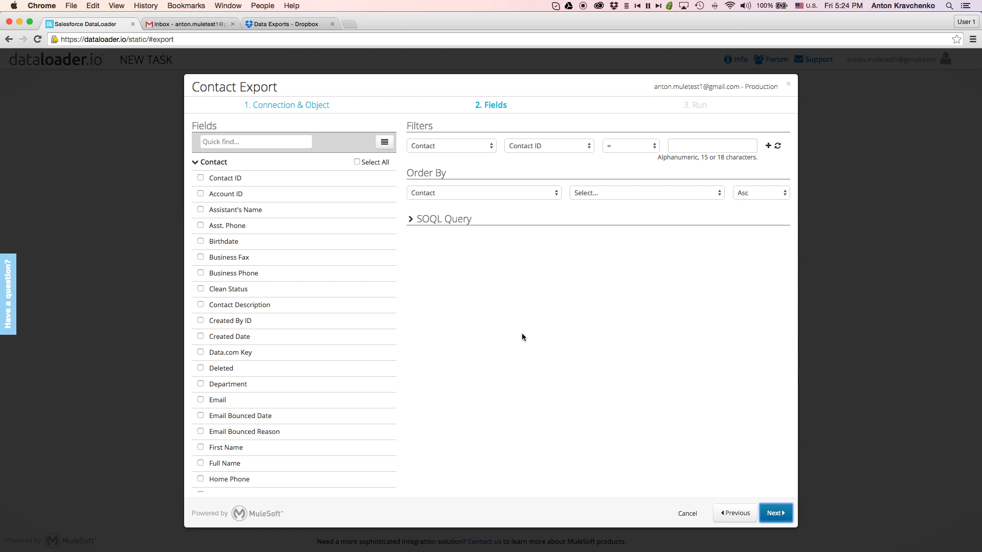
Step: Include the Contact's Email and Full Name fields
click(286, 141)
text(email)
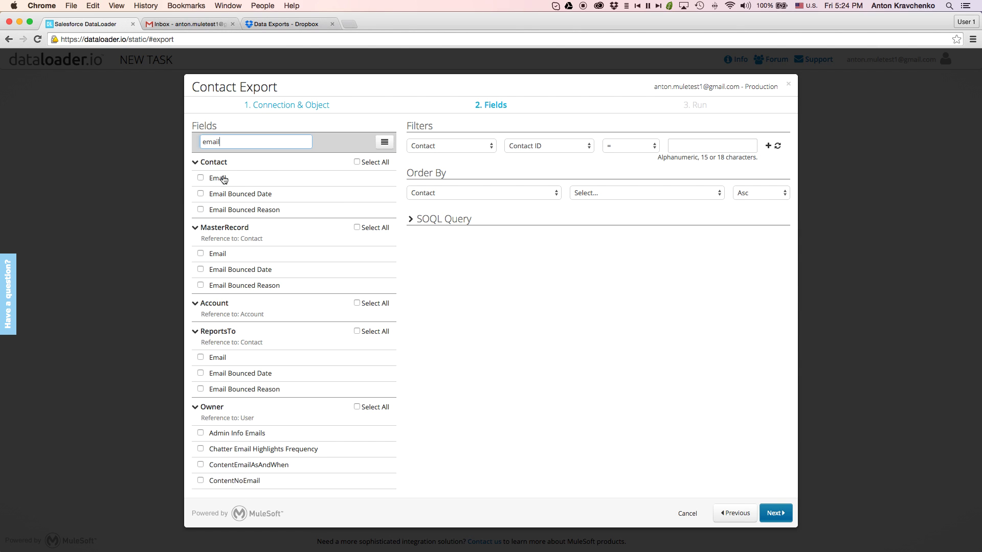
click(201, 178)
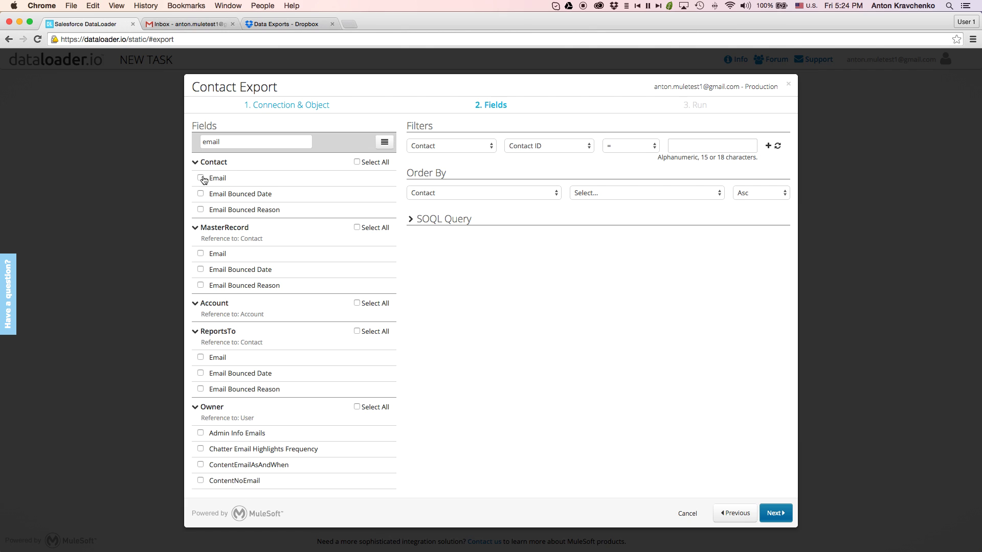
double_click(225, 143)
key(BackSpace)
text(name)
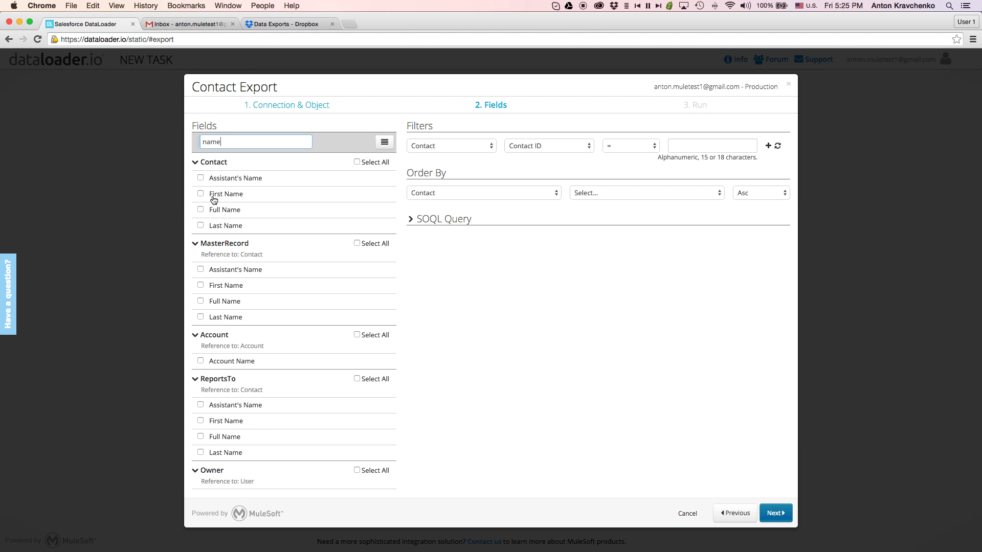
click(201, 210)
Step: Include the Account's Name and Industry fields
double_click(225, 144)
text(account name)
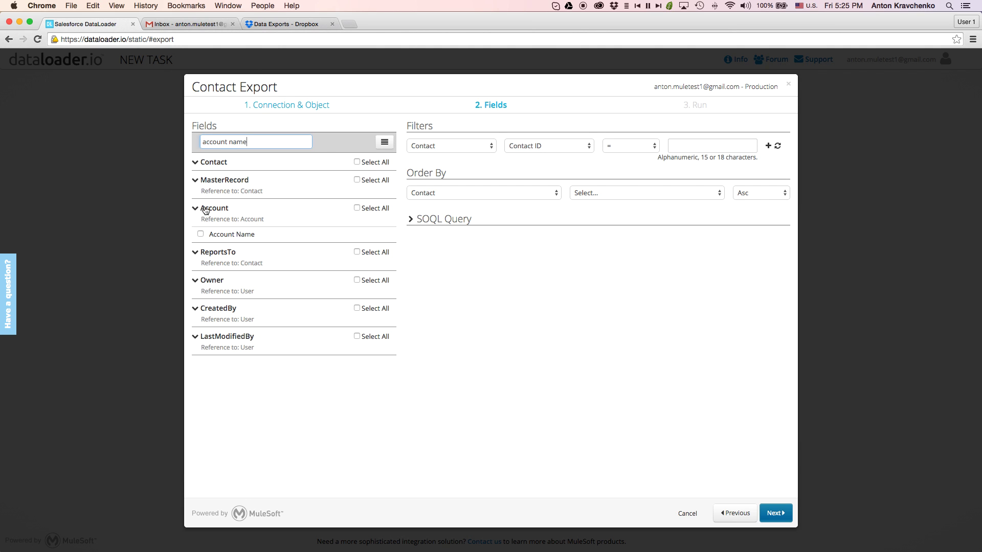
click(200, 234)
triple_click(244, 143)
text(industry)
click(200, 234)
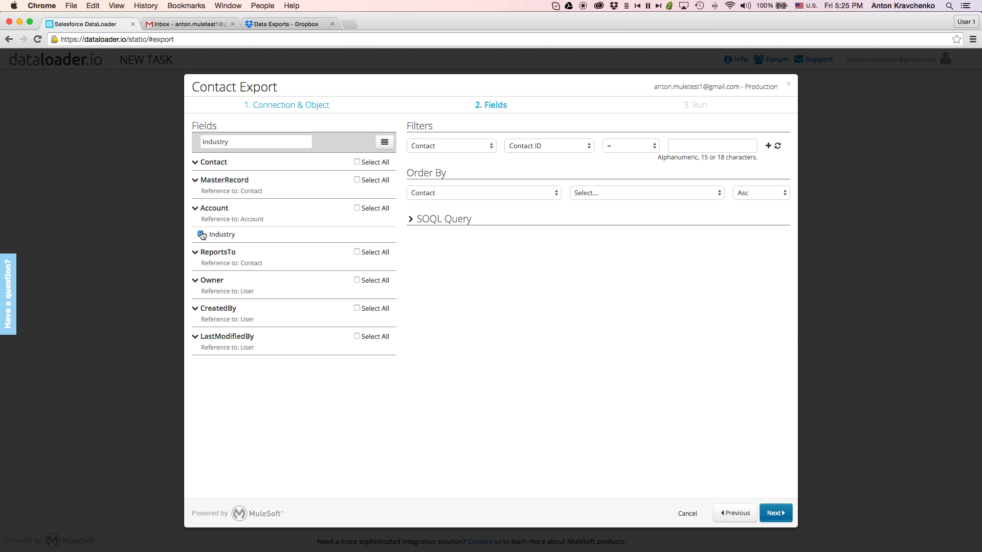
Step: Add a filter keeping only contacts whose Email is not empty
click(532, 146)
click(526, 265)
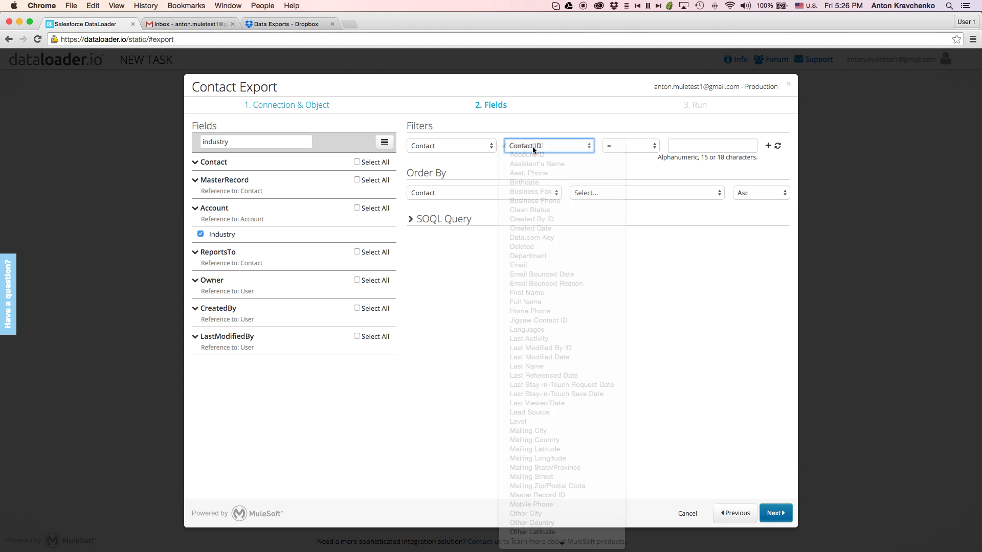
click(617, 147)
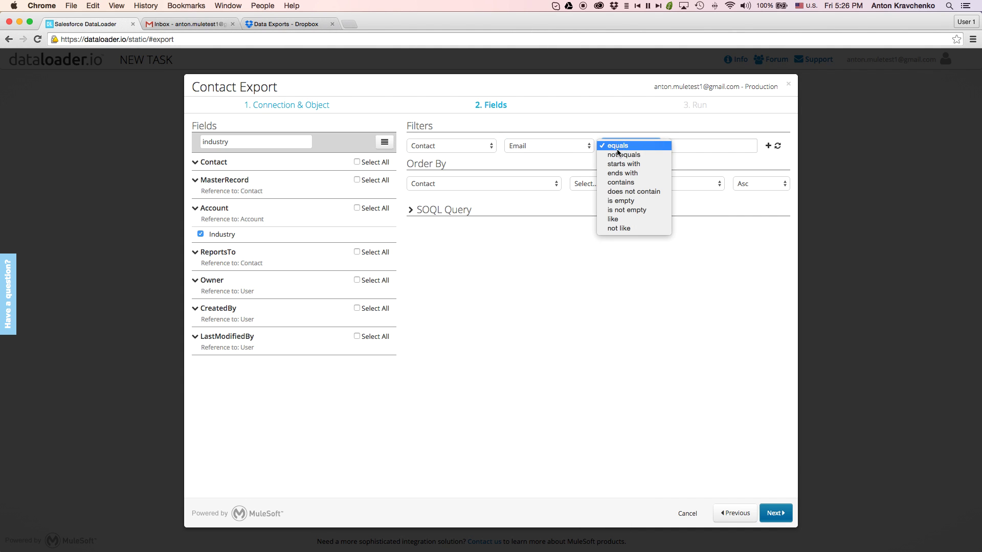
click(612, 212)
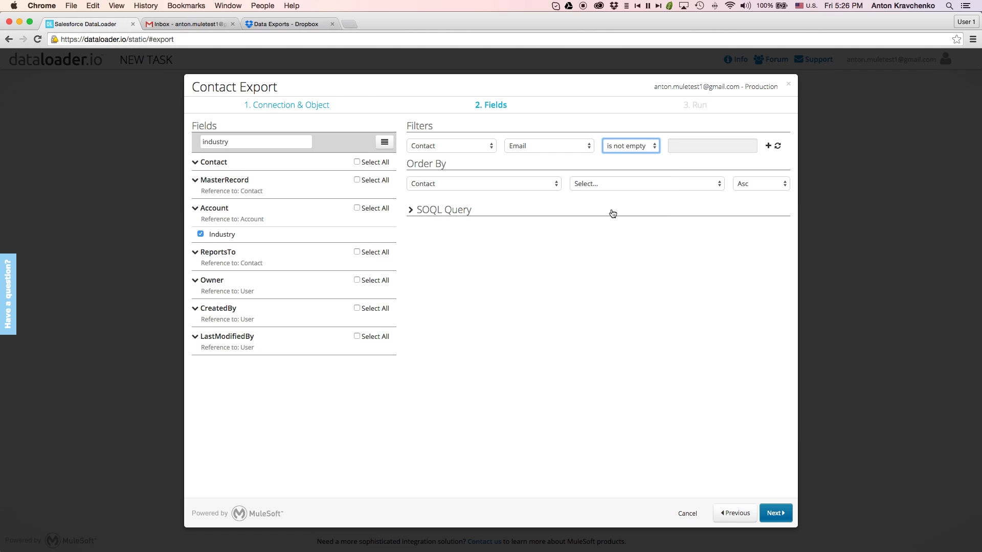
click(768, 147)
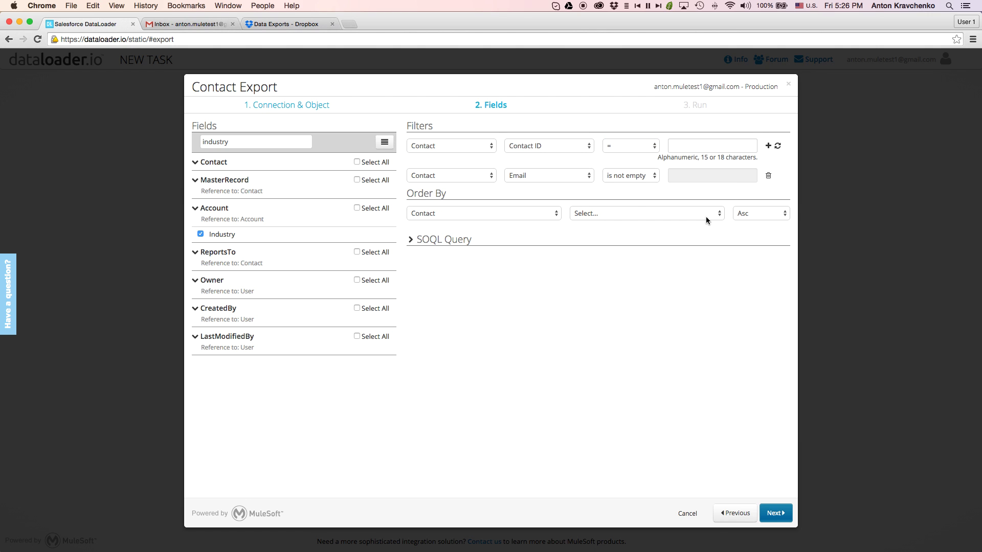
Step: Sort results ascending by Full Name and reveal the SOQL query
click(707, 213)
key(f)
key(u)
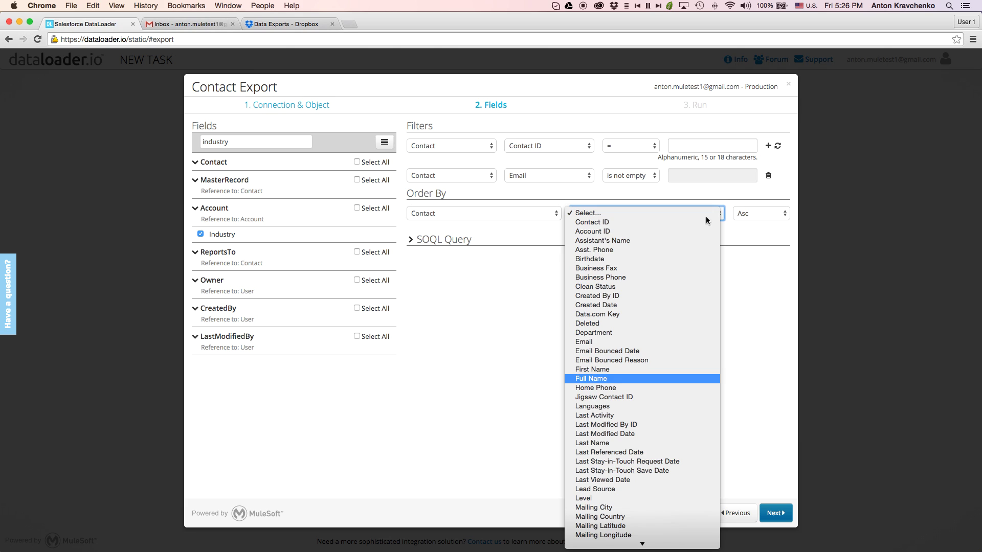
key(Return)
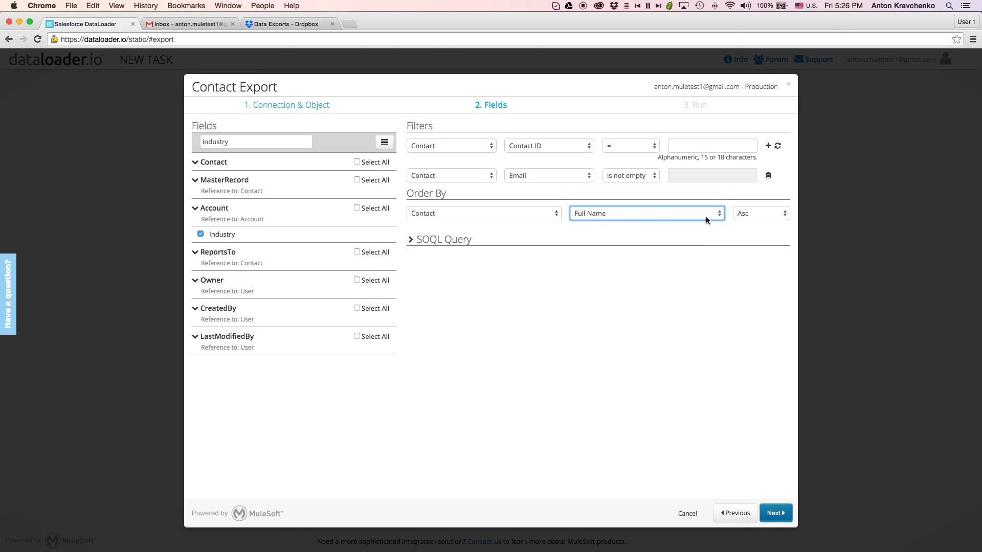
click(483, 241)
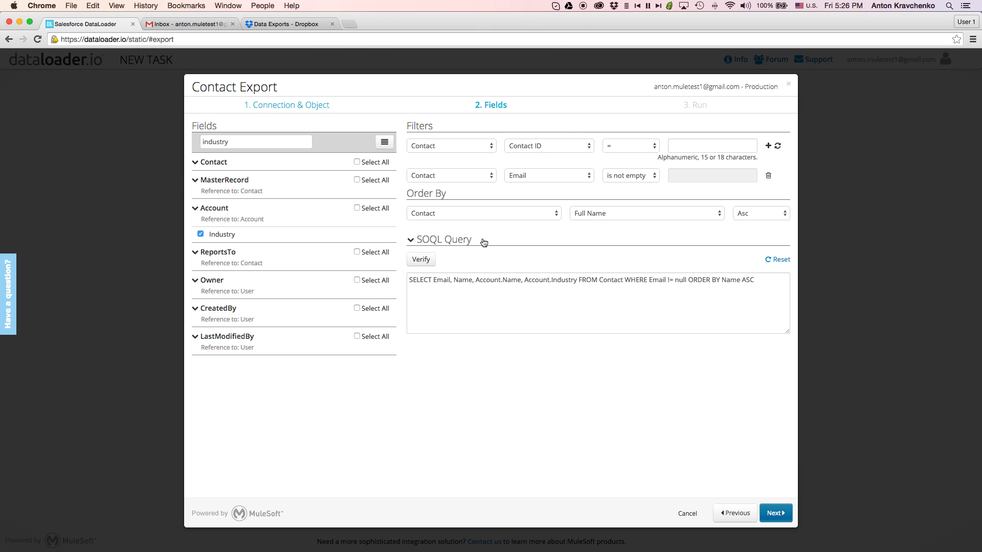
Step: Schedule the Contact Export to run daily at 05:15 PM starting 04/10/2015
click(781, 514)
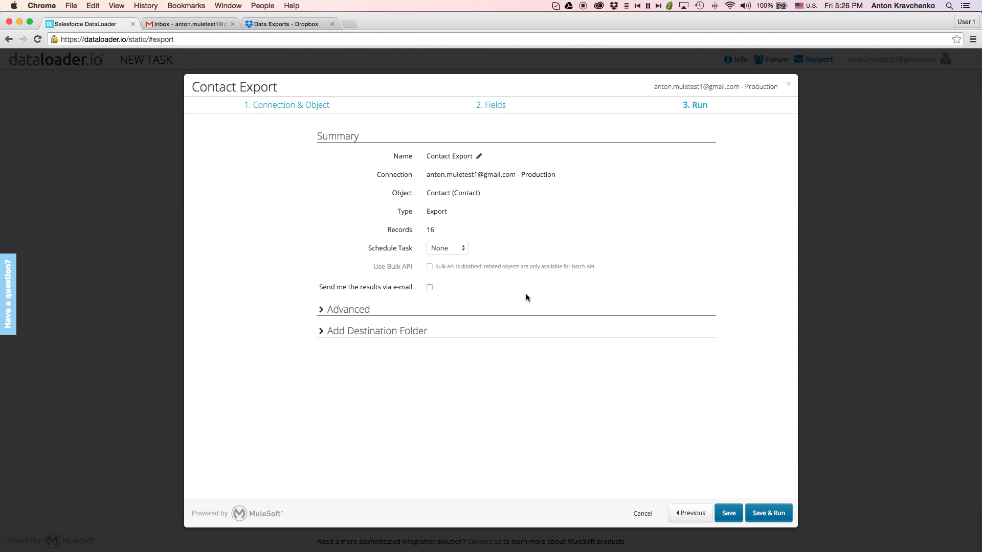
click(459, 251)
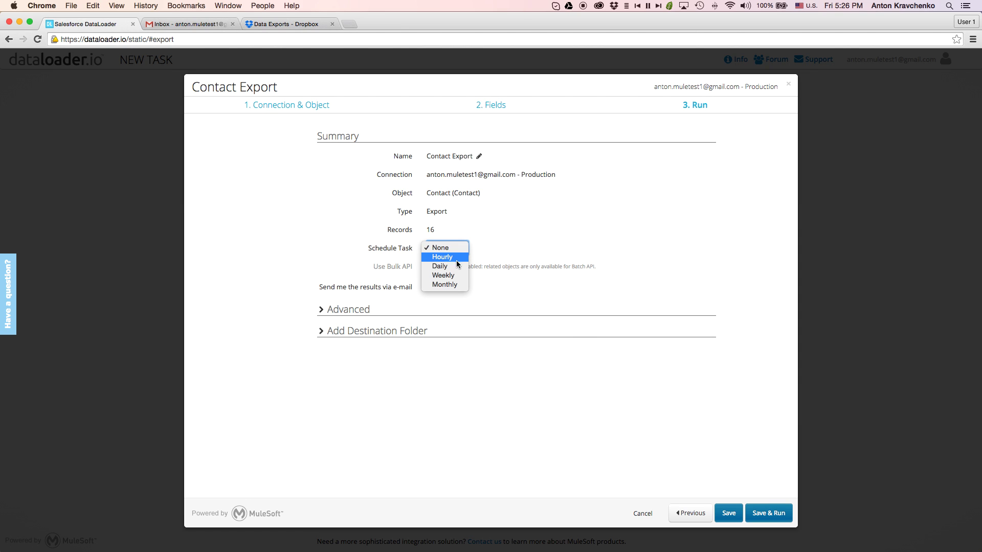
click(456, 266)
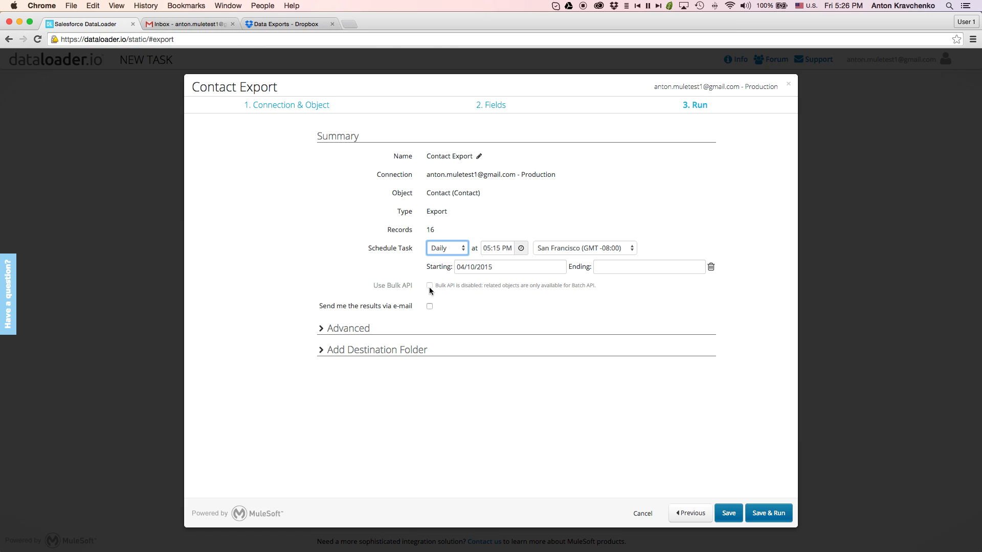
Step: Enable e-mailing of results and expand the Advanced options
mouse_move(429, 291)
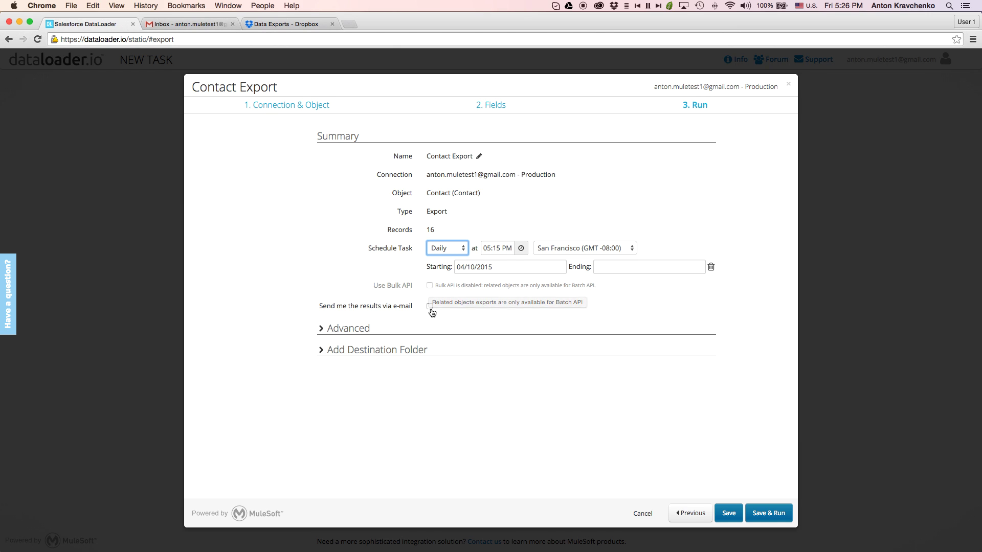
click(430, 307)
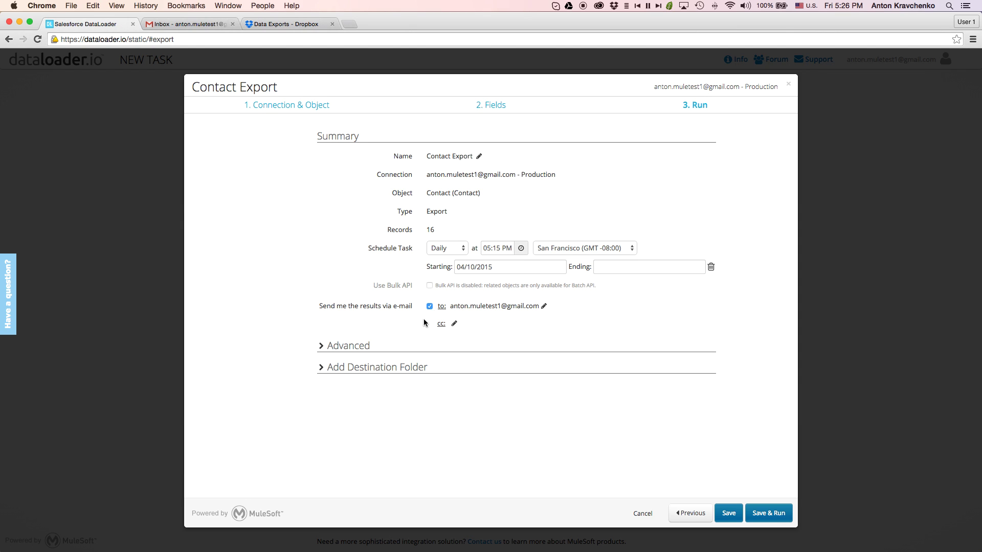
click(408, 348)
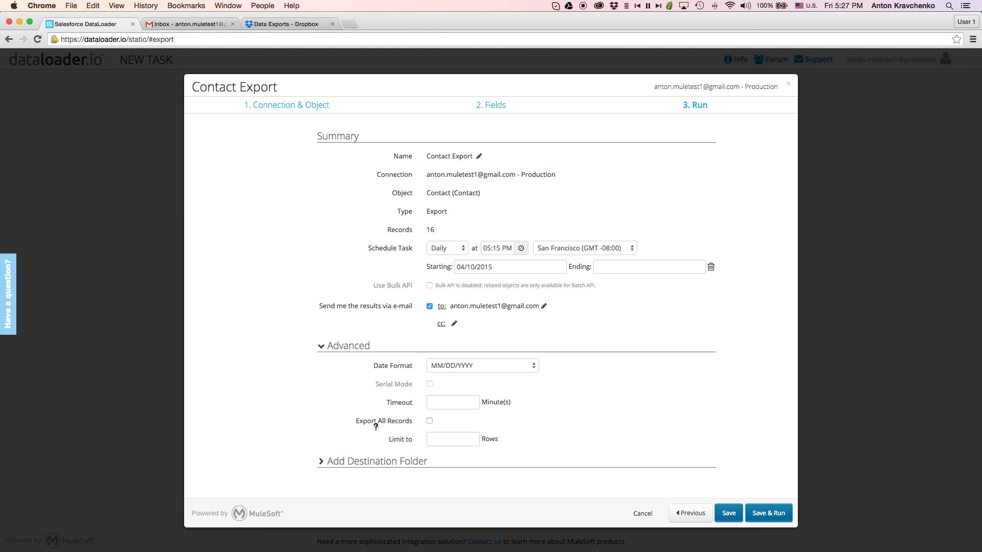
Step: Add the Dropbox Data Exports folder as a results destination, then save and run
click(364, 463)
scroll(365, 463, down, 5)
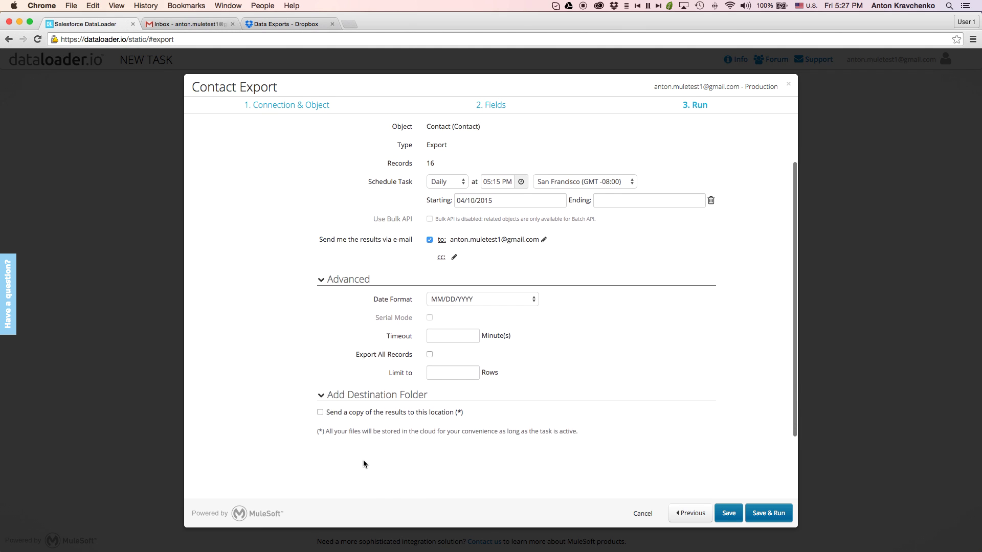
click(320, 373)
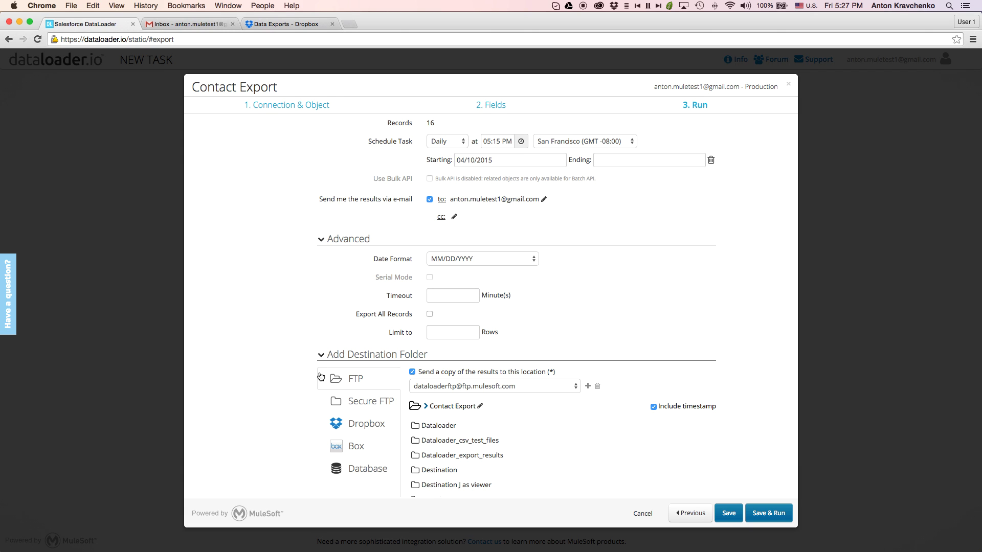
click(345, 424)
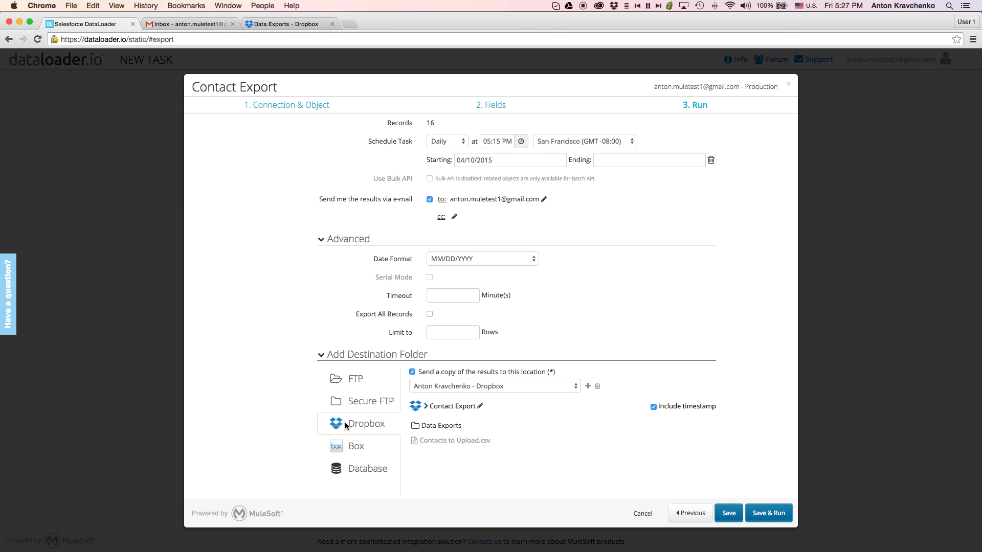
click(424, 428)
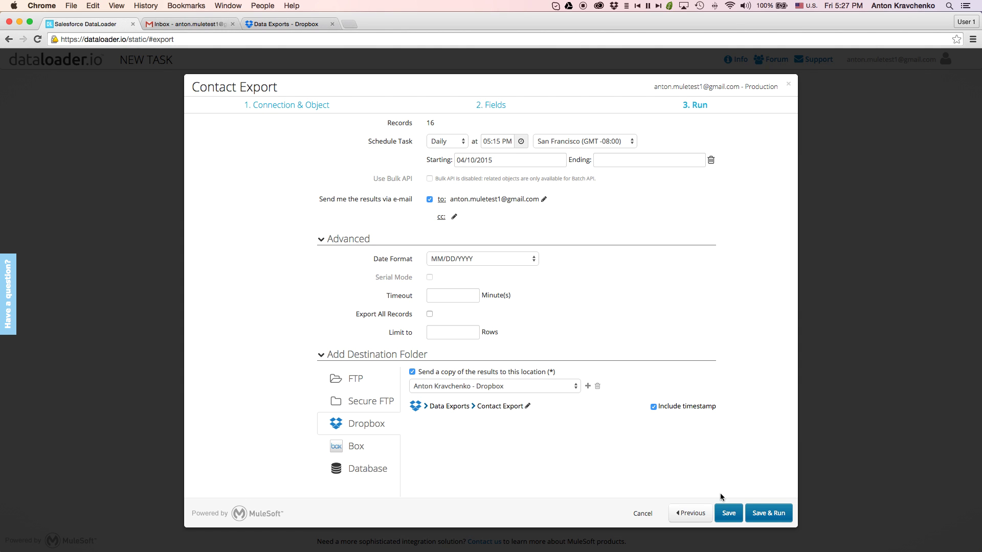
click(763, 511)
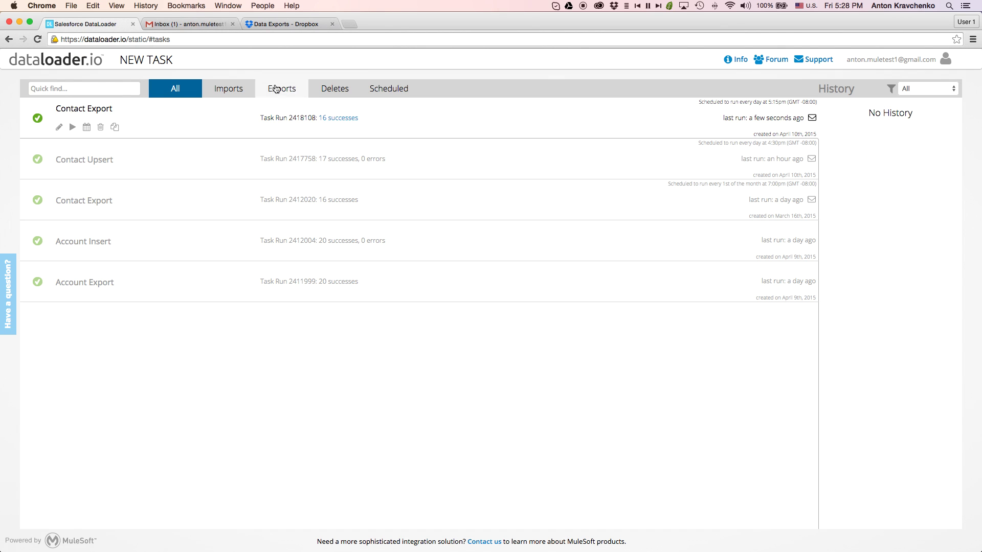
Step: Open the dataloader.io completion email in Gmail reporting 16 successes
click(213, 25)
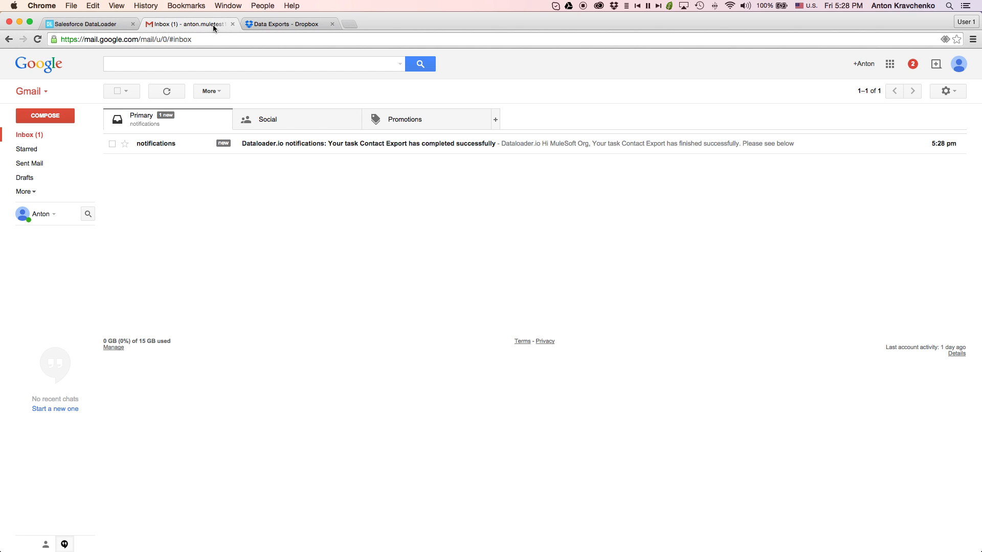
click(191, 144)
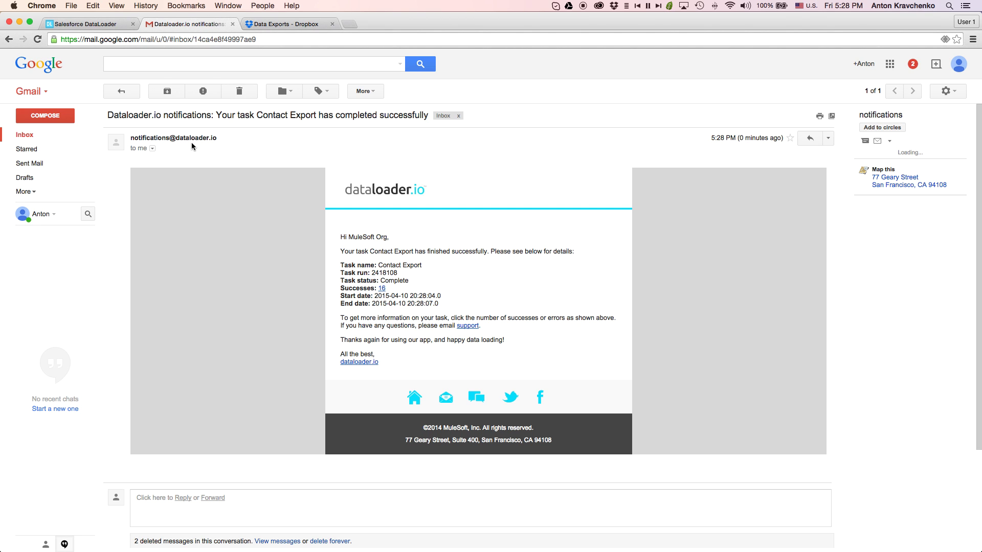
click(260, 27)
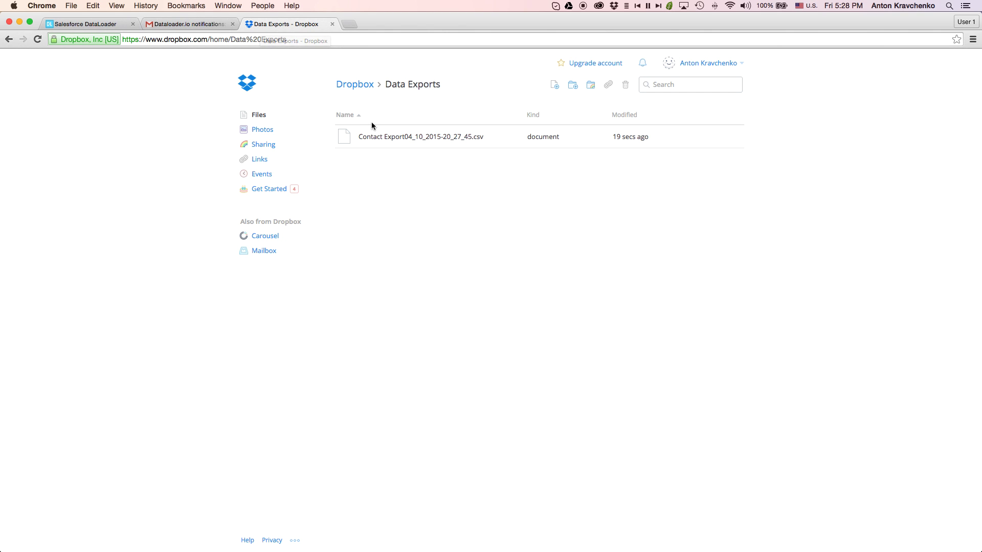
Step: Download Contact Export04_10_2015-20_27_45.csv from Dropbox and preview it in Downloads
click(379, 134)
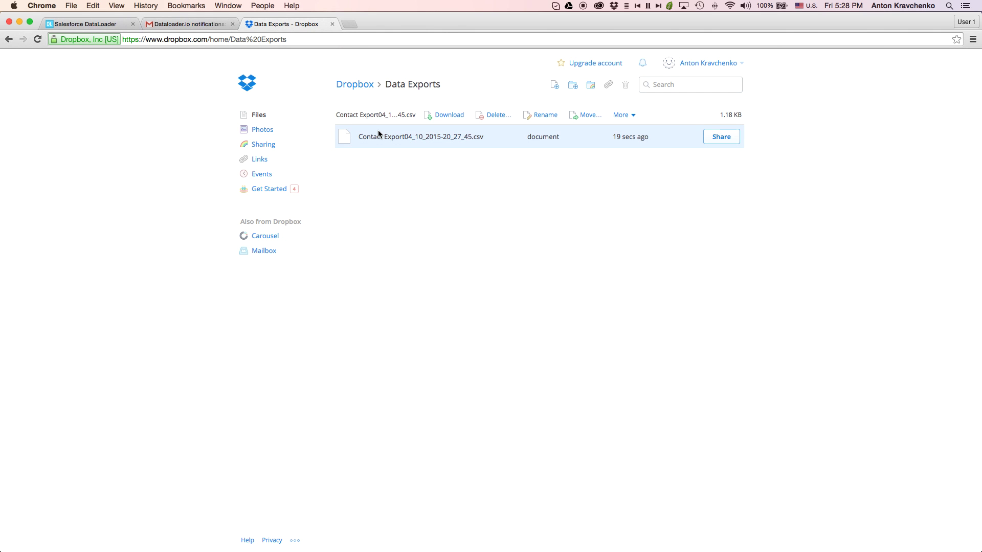
click(441, 117)
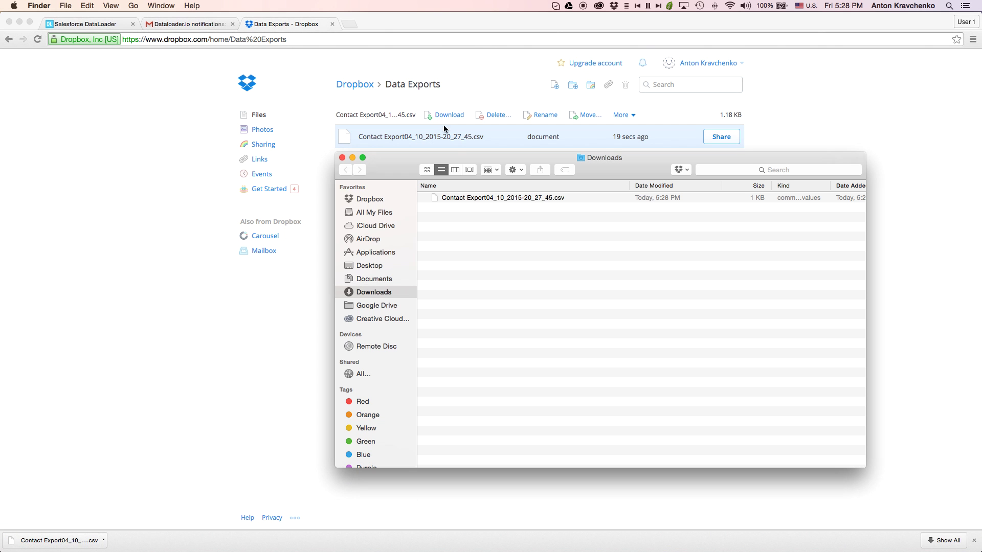
click(461, 196)
key(space)
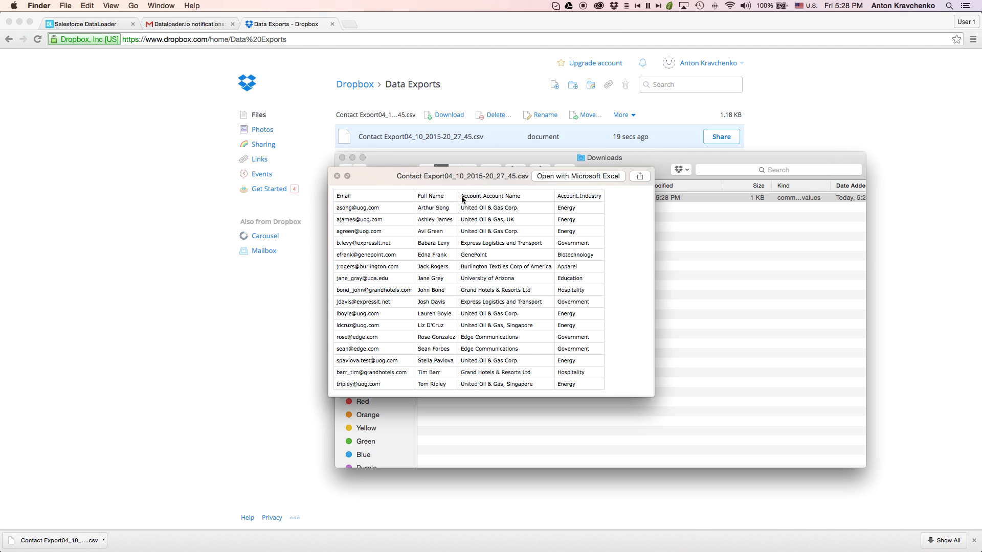
Step: In the dataloader.io task list, download the Contact Export's 16 successful records
click(116, 25)
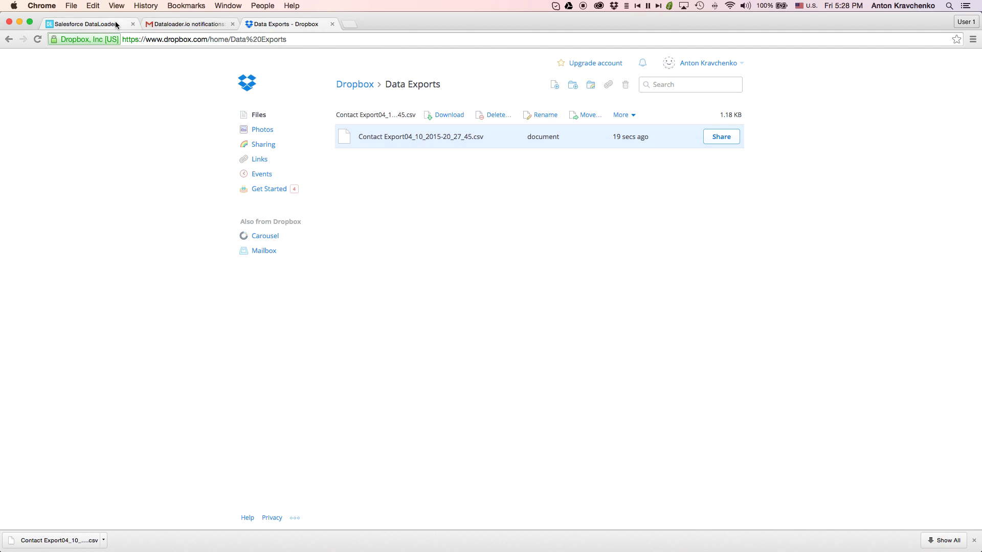
click(116, 24)
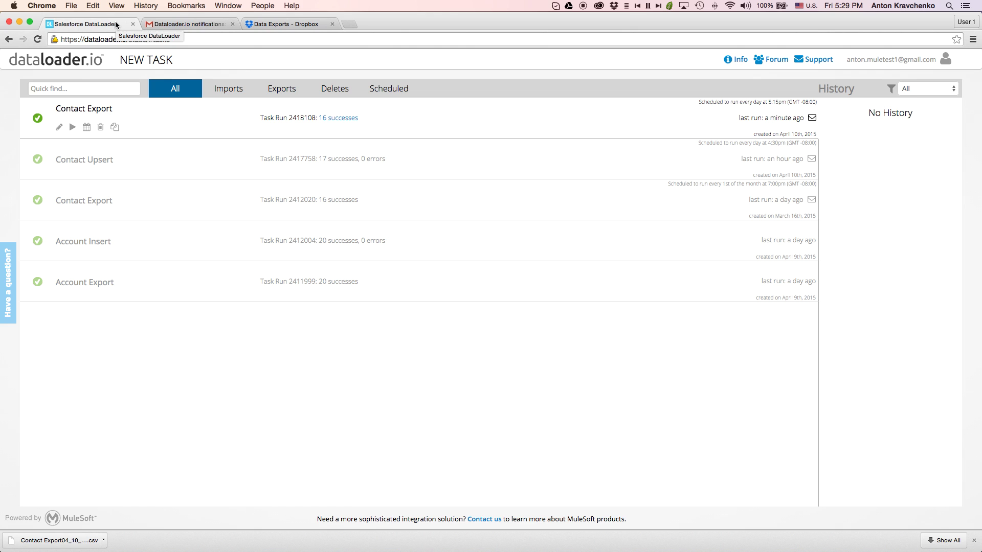
click(330, 119)
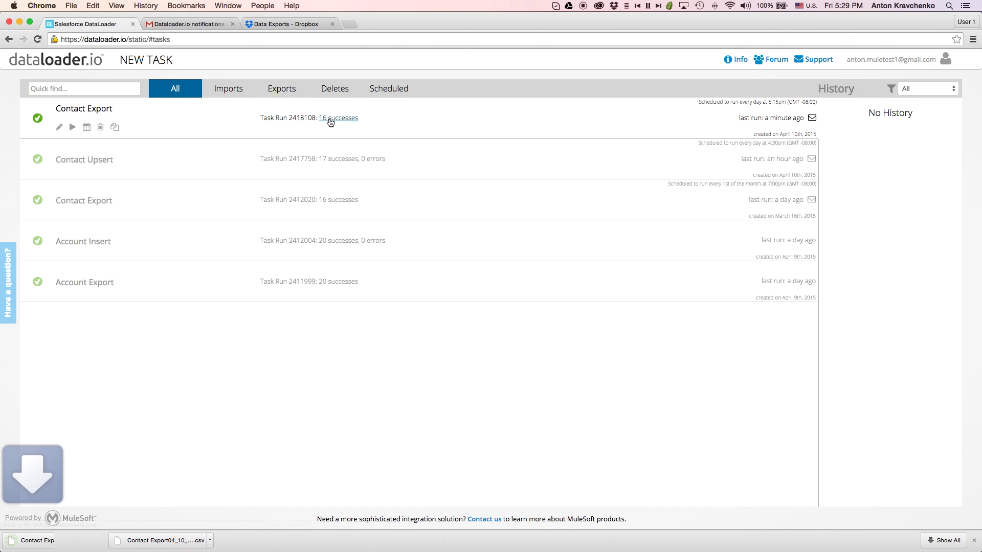